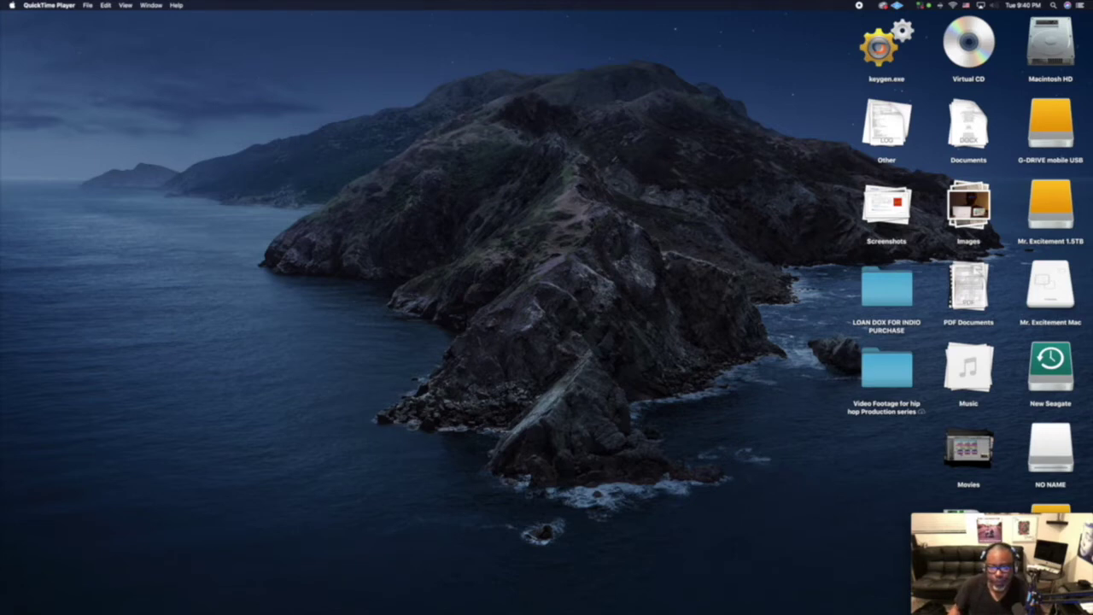
# Launch Pro Tools and select the Lambo Eric session in the Dashboard's Recent list.
pyautogui.moveTo(699, 611)
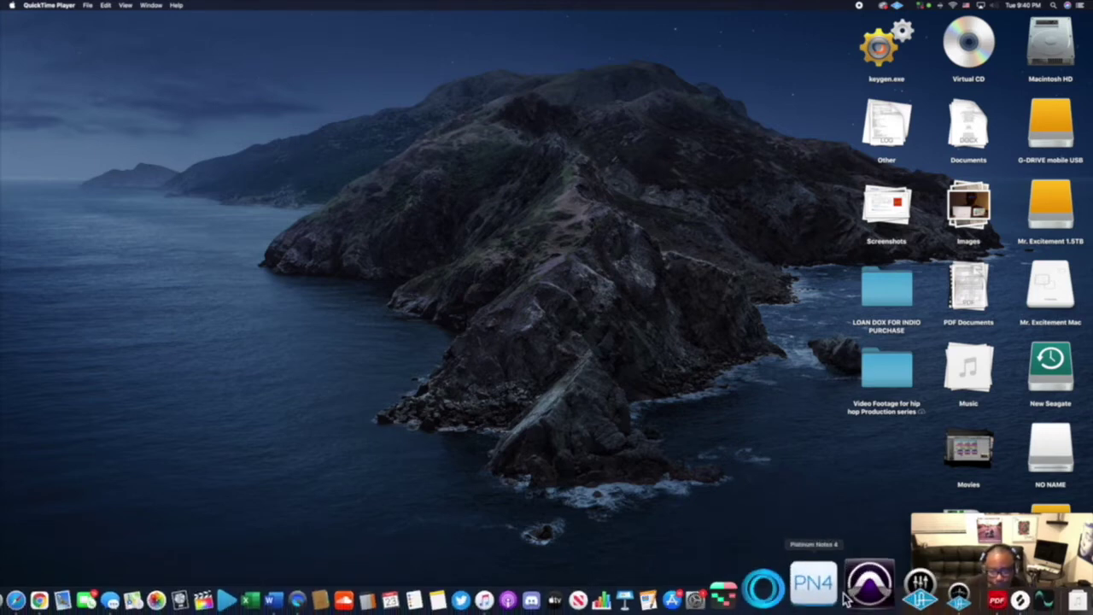
pyautogui.click(866, 584)
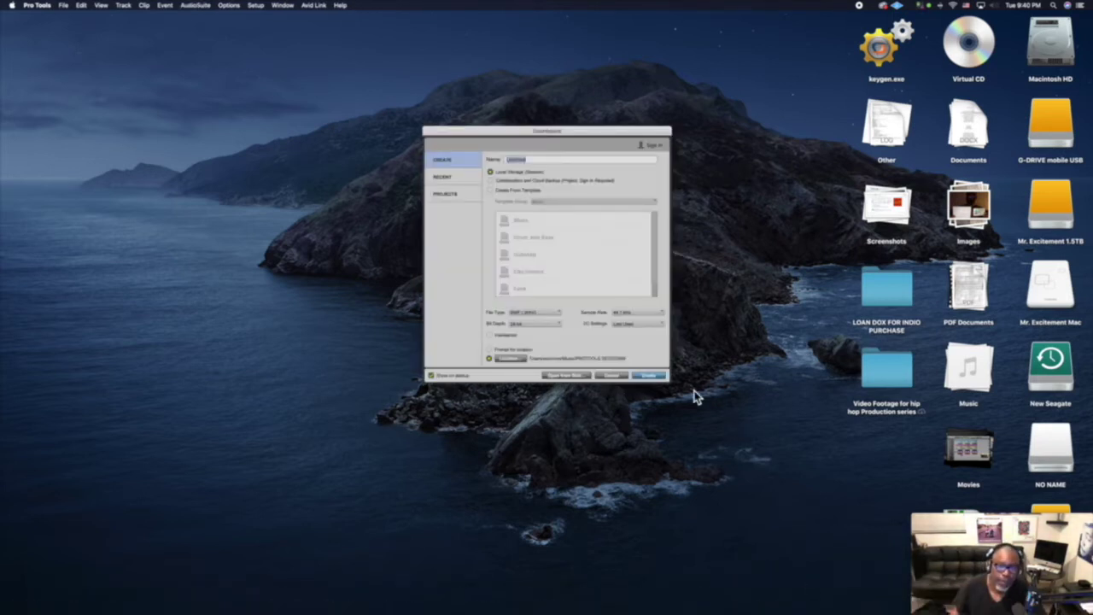
pyautogui.click(462, 180)
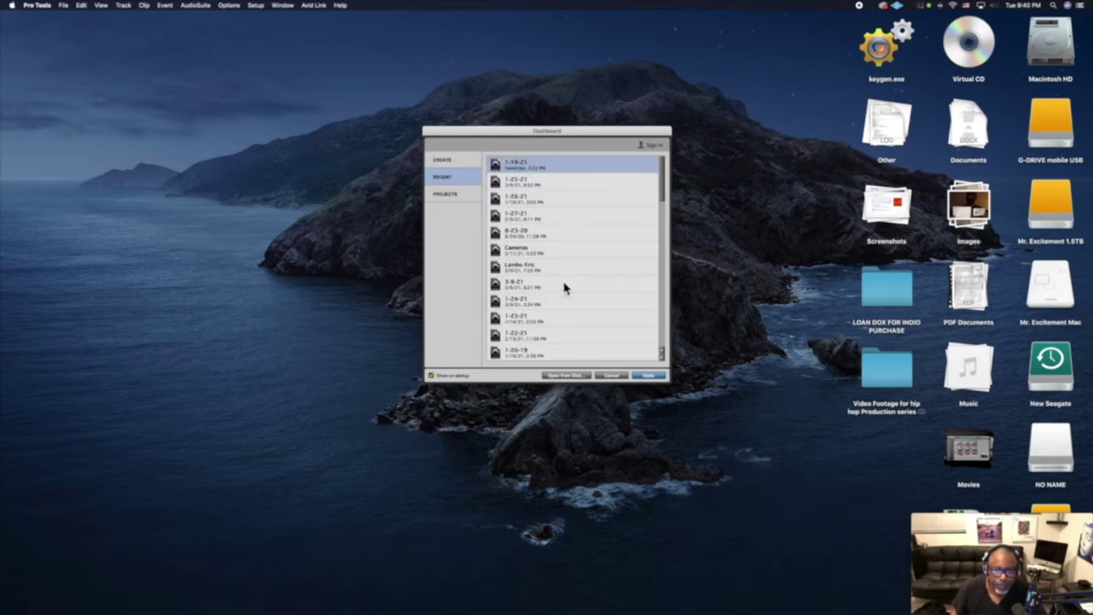
pyautogui.scroll(-3, 562, 284)
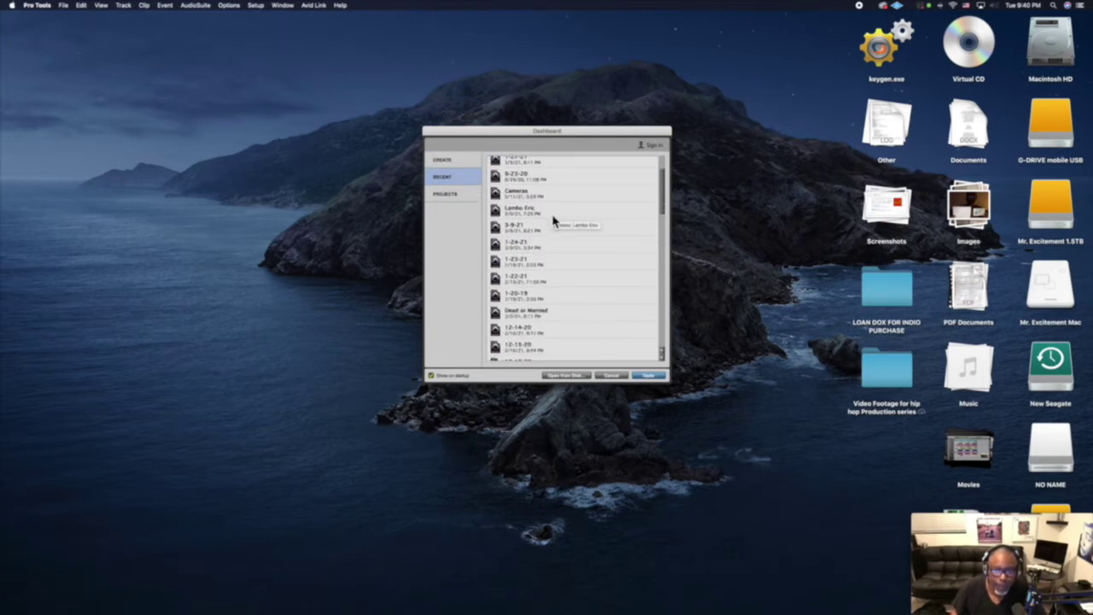
pyautogui.click(552, 215)
# Open the Lambo Eric session and scroll up and down through its tracks in the Edit window.
pyautogui.doubleClick(544, 215)
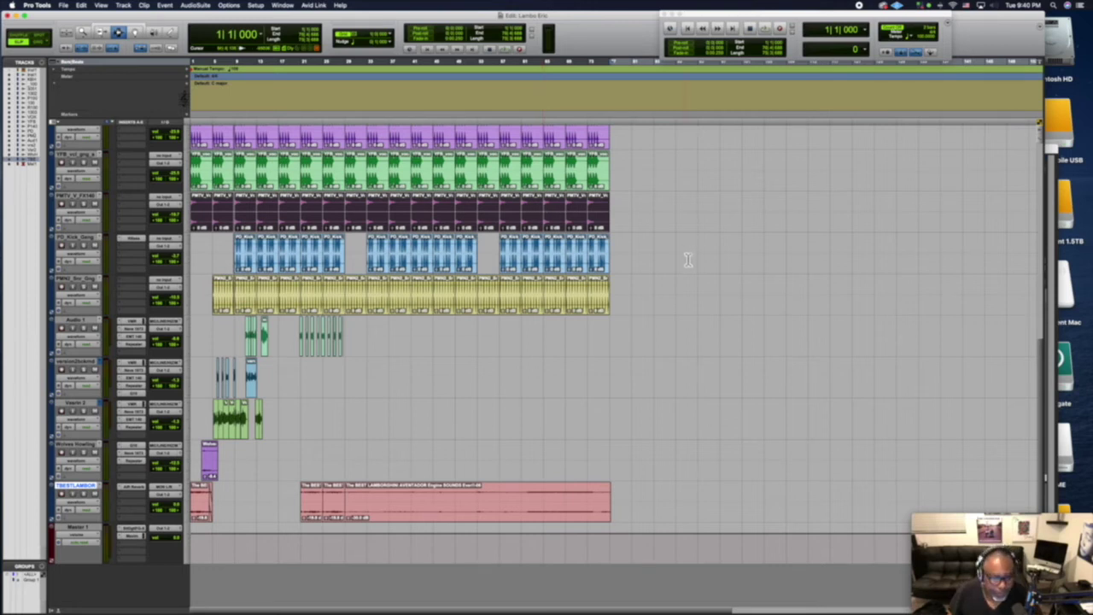
pyautogui.scroll(5, 688, 256)
pyautogui.scroll(2, 689, 260)
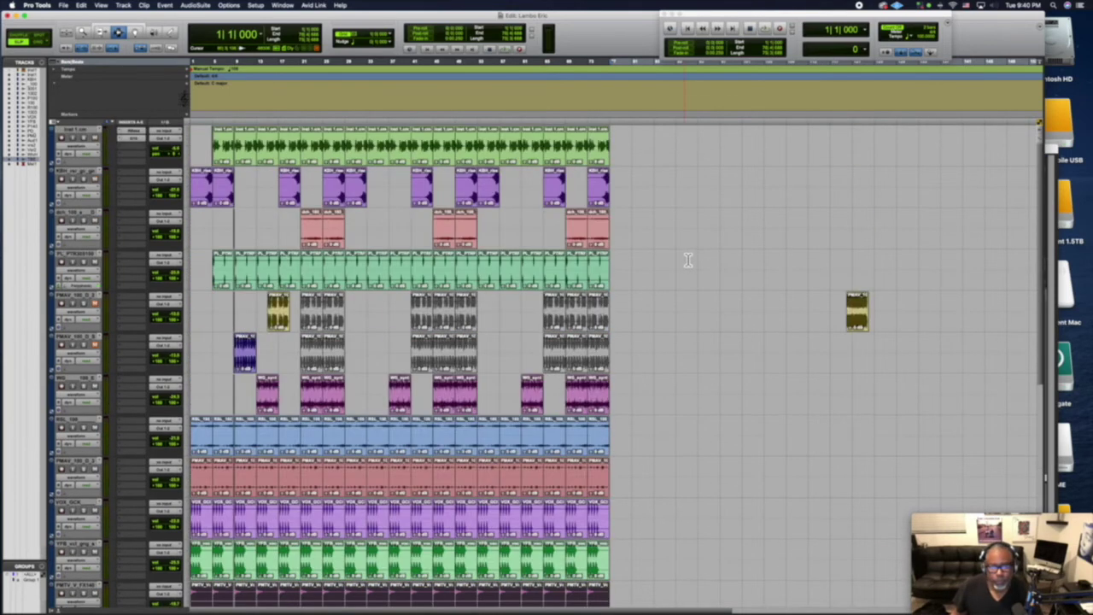
pyautogui.scroll(-3, 688, 260)
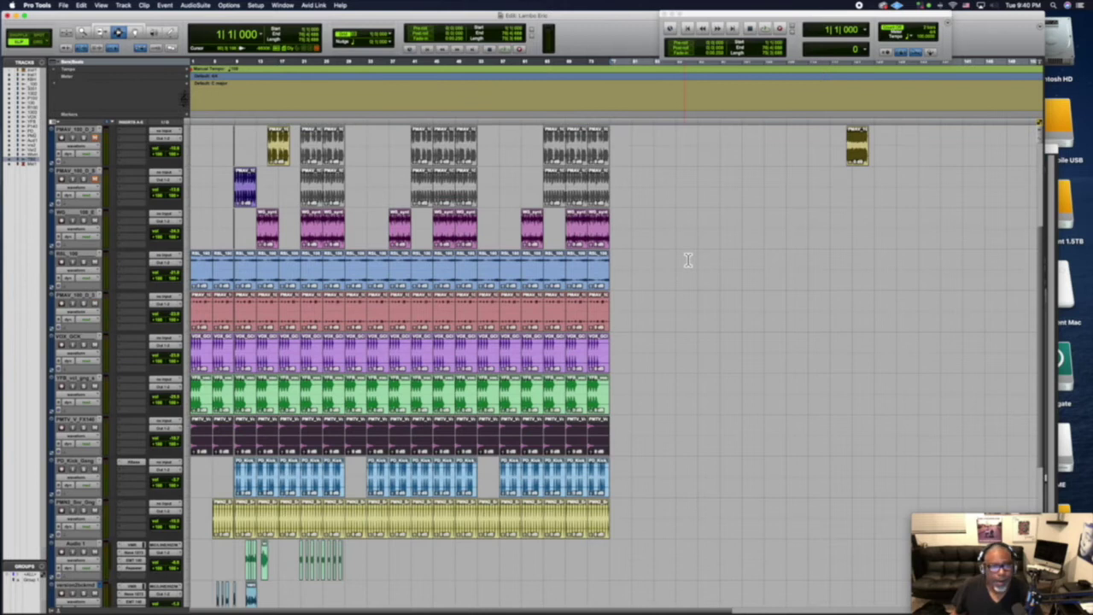
pyautogui.scroll(-1, 689, 260)
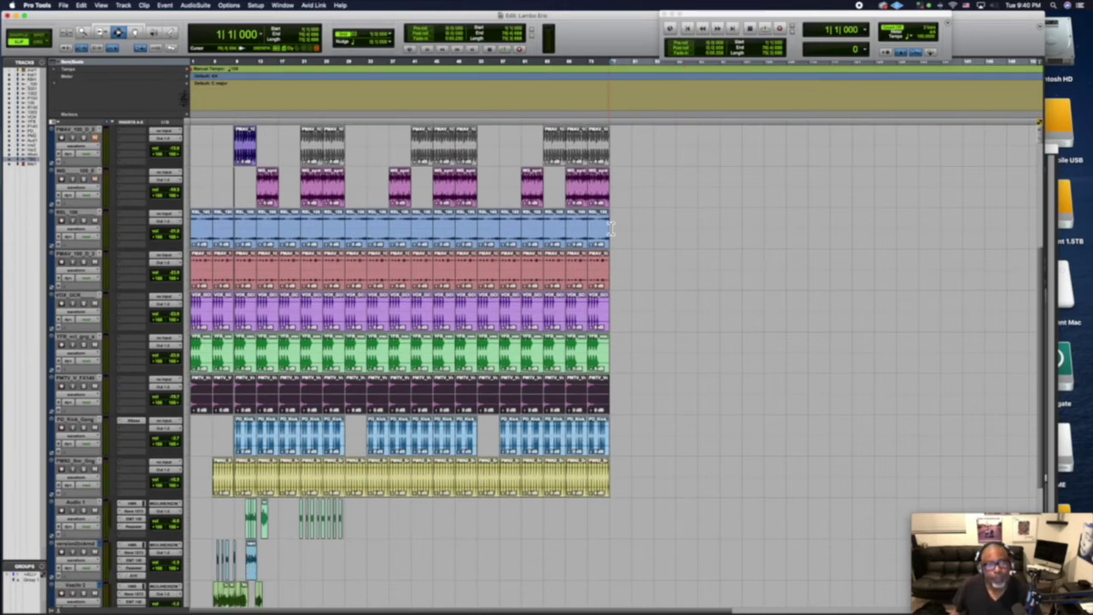
# Start File > Save Copy In and keep the format at Session (Latest).
pyautogui.click(71, 9)
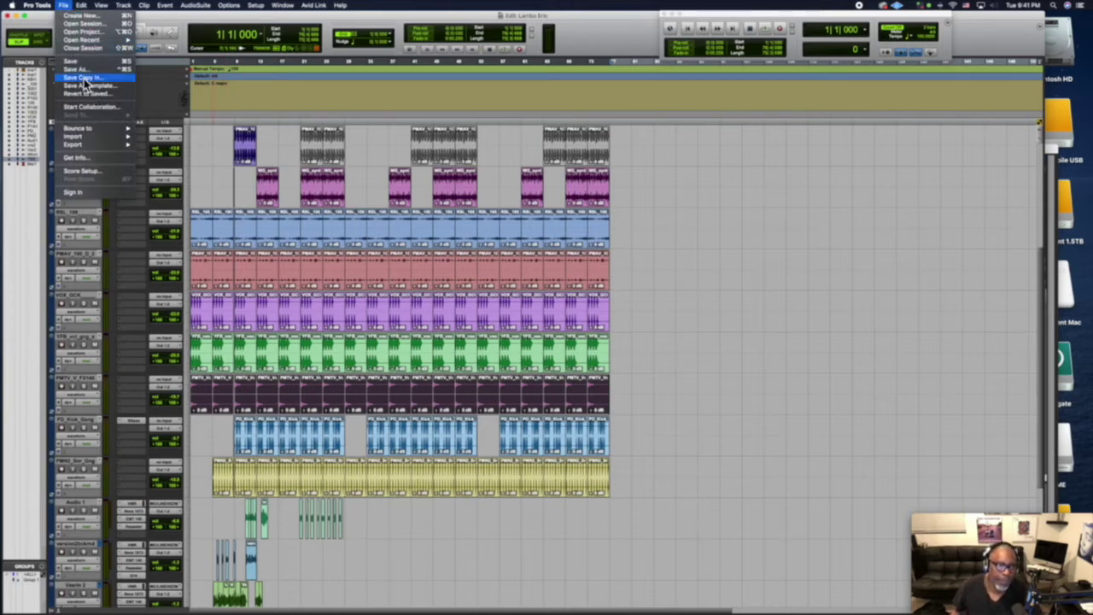
pyautogui.click(84, 79)
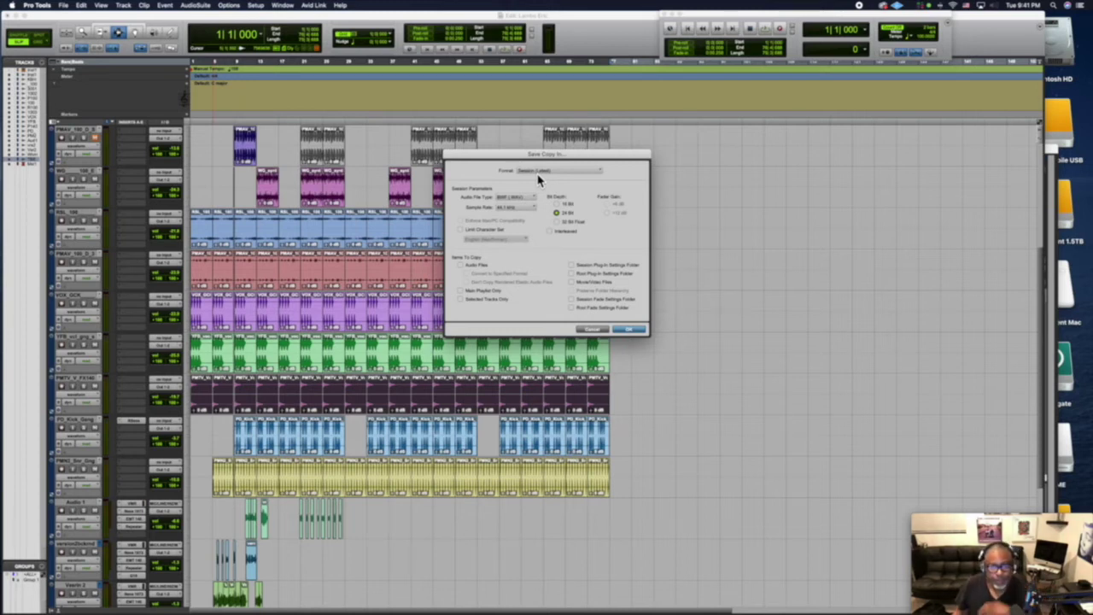
pyautogui.click(538, 178)
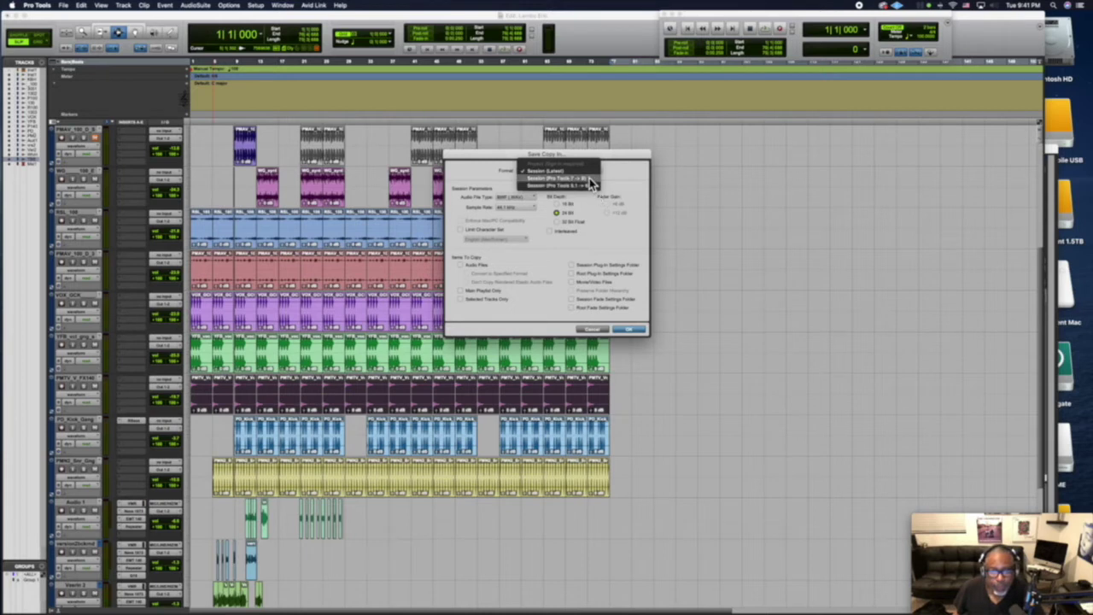
pyautogui.click(590, 180)
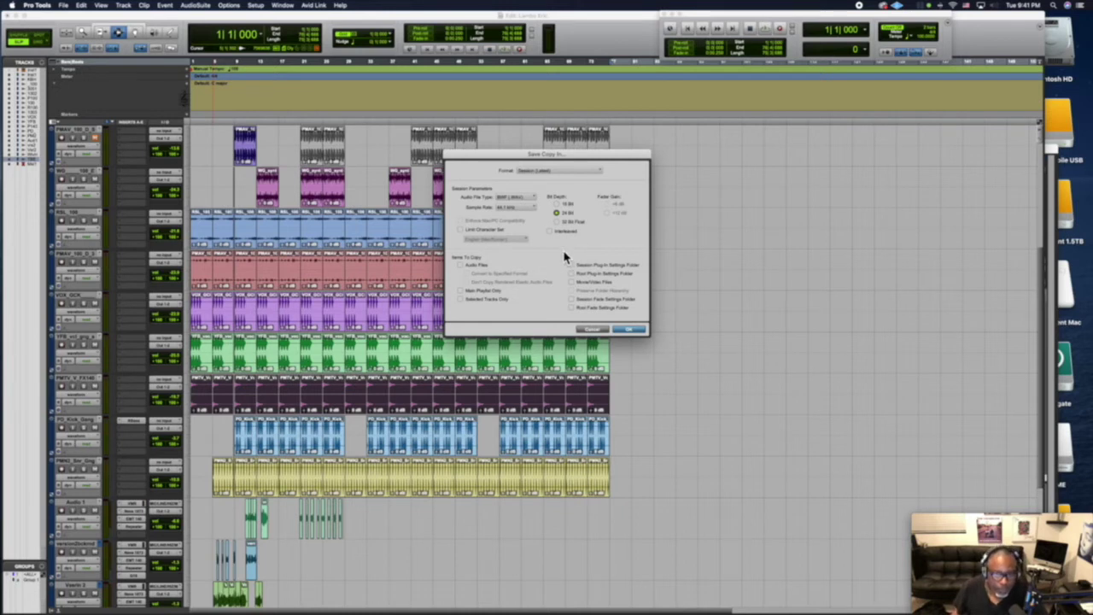
# Tick Audio Files plus the Session and Root Plug-in Settings Folders, then untick Audio Files.
pyautogui.click(461, 266)
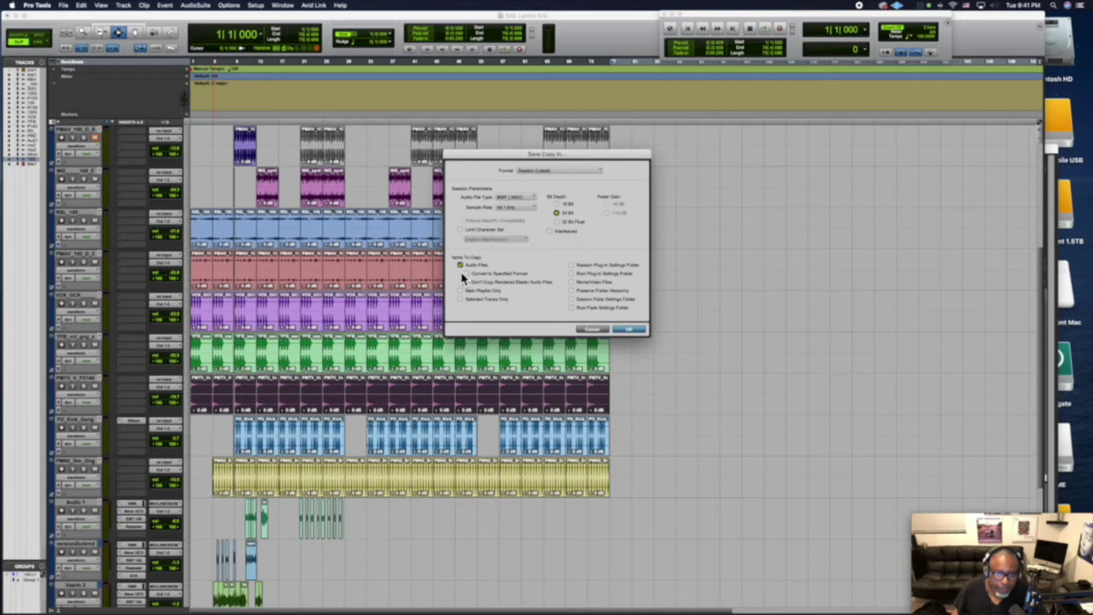
pyautogui.click(572, 265)
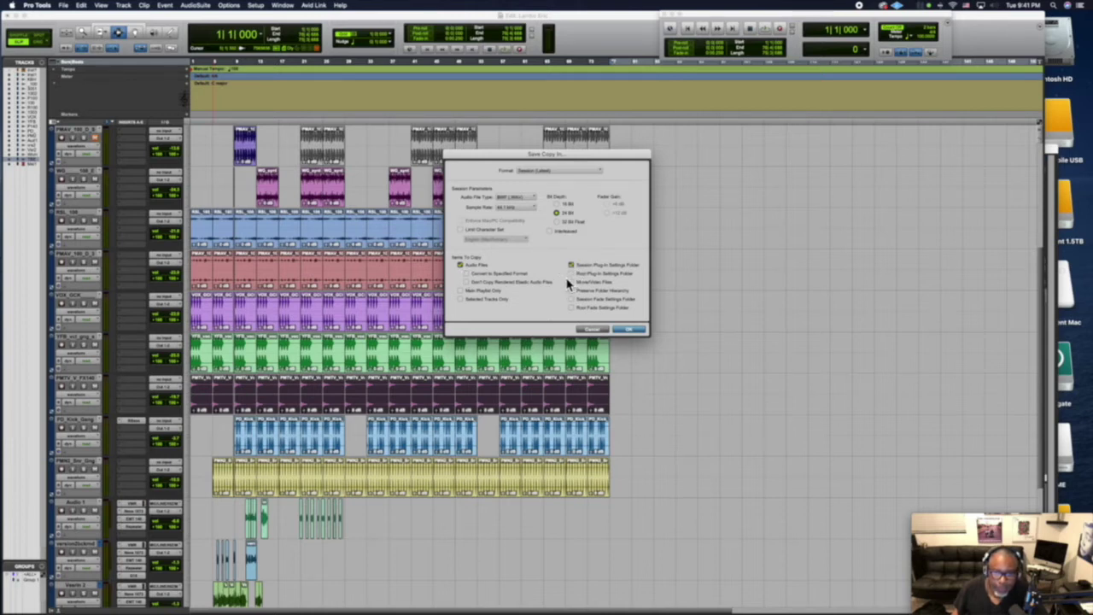
pyautogui.click(572, 274)
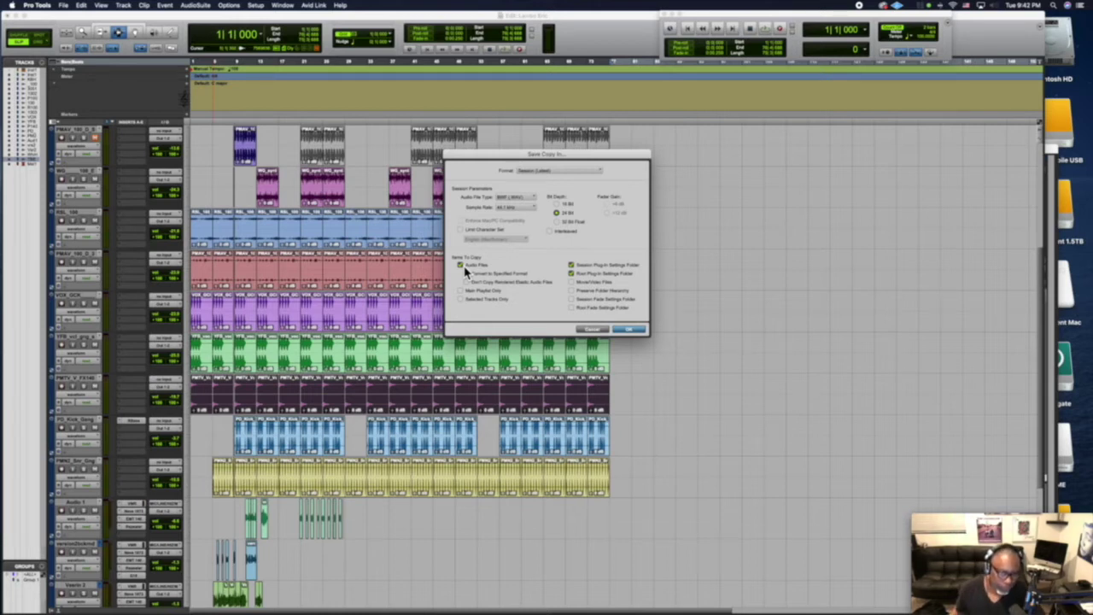
pyautogui.click(460, 265)
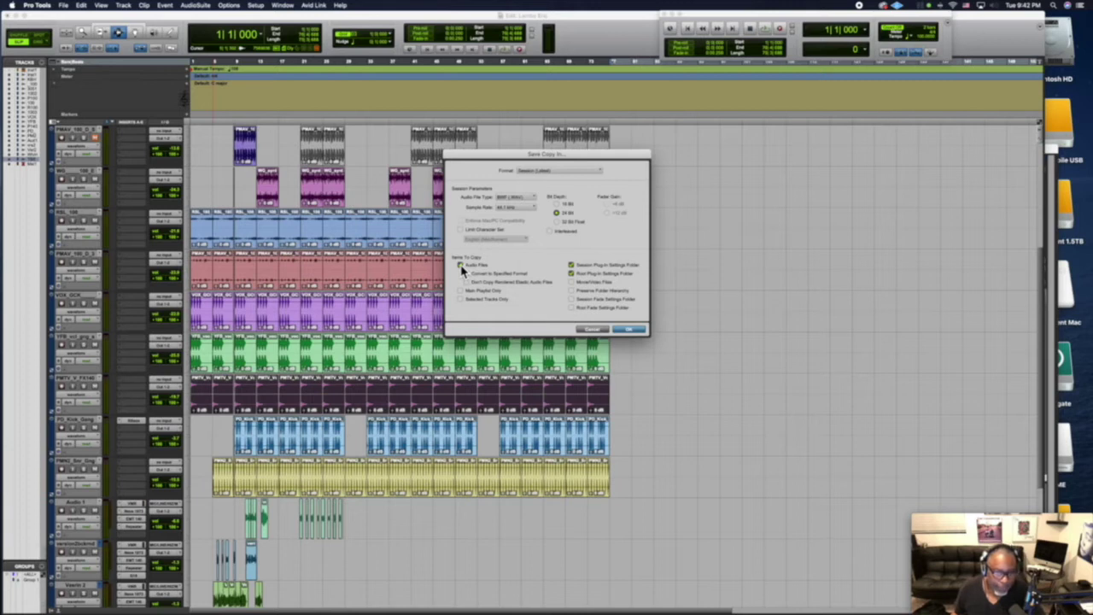
# Re-tick Audio Files under Items To Copy, alongside both plug-in settings folders.
pyautogui.click(460, 266)
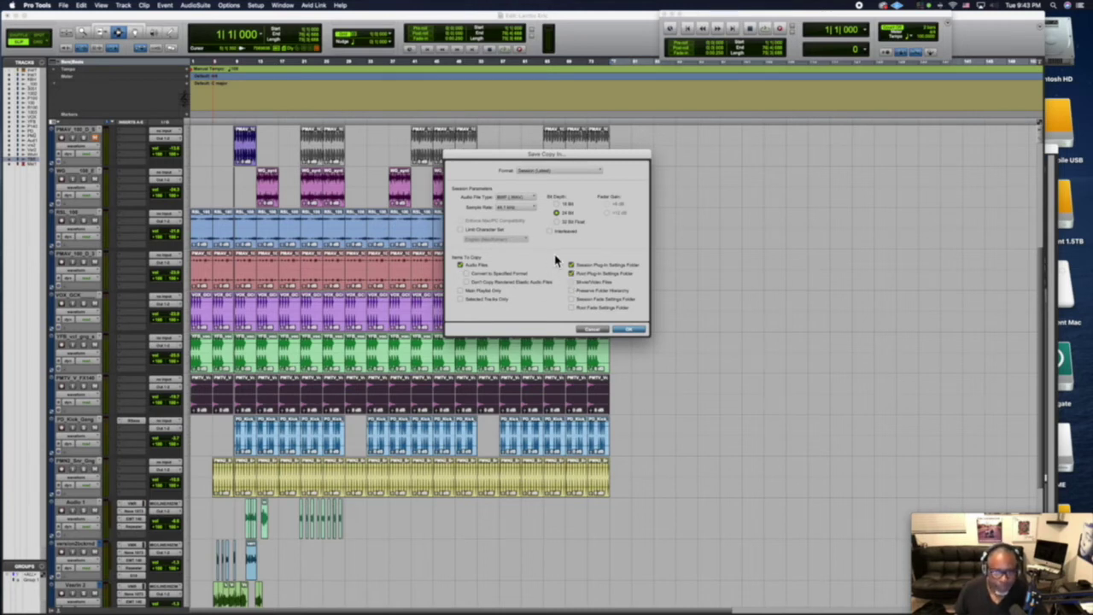
# Confirm the copy options and save as Copy of Lambo Eric in PROTOOLS SESSIONS.
pyautogui.click(635, 331)
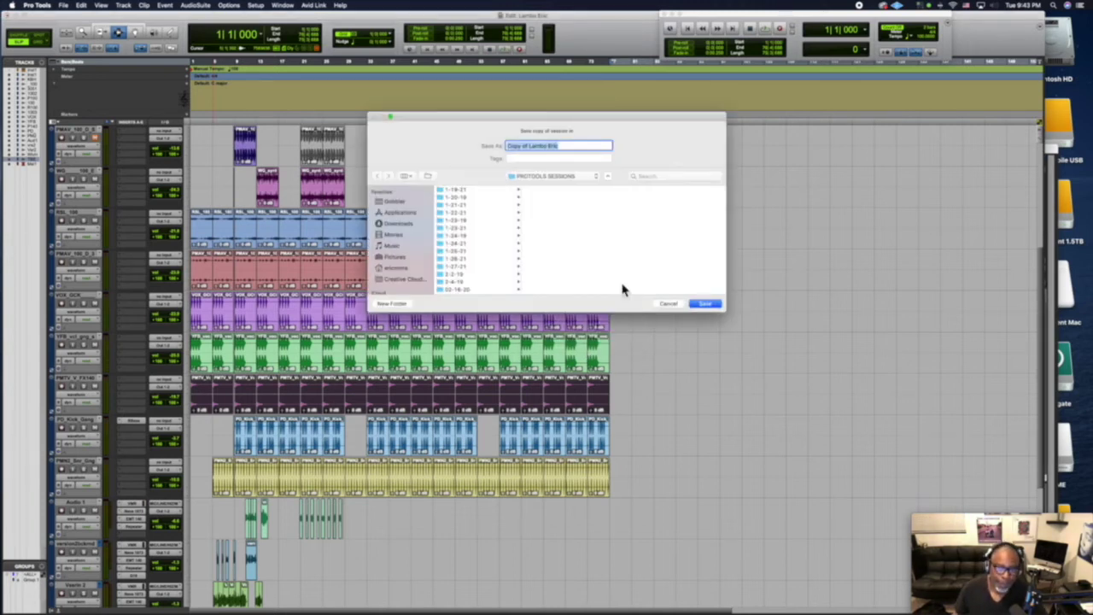
pyautogui.scroll(-2, 498, 266)
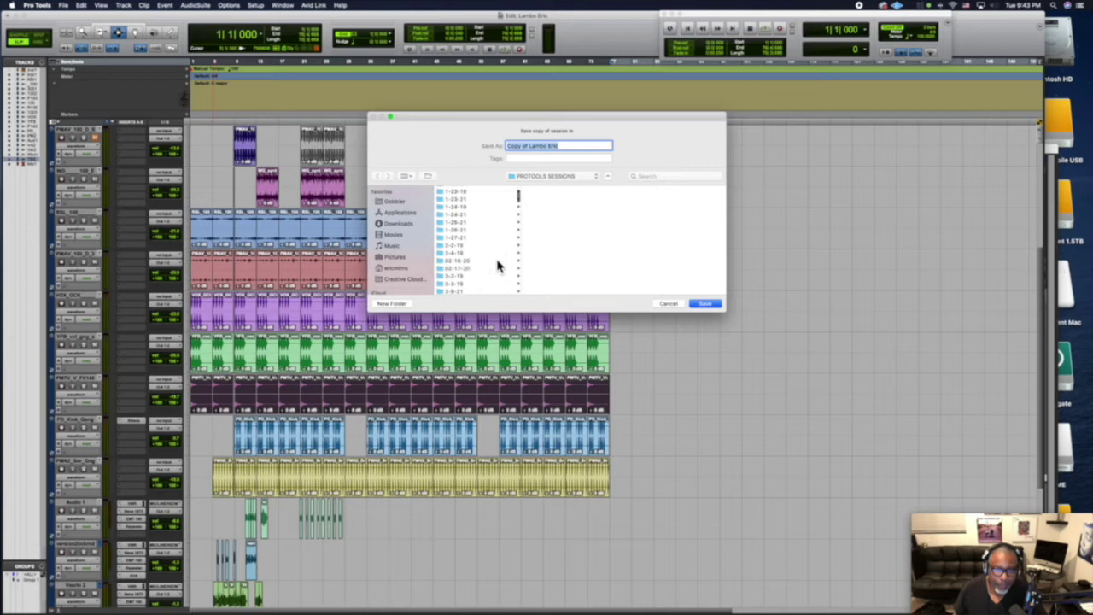
pyautogui.click(705, 303)
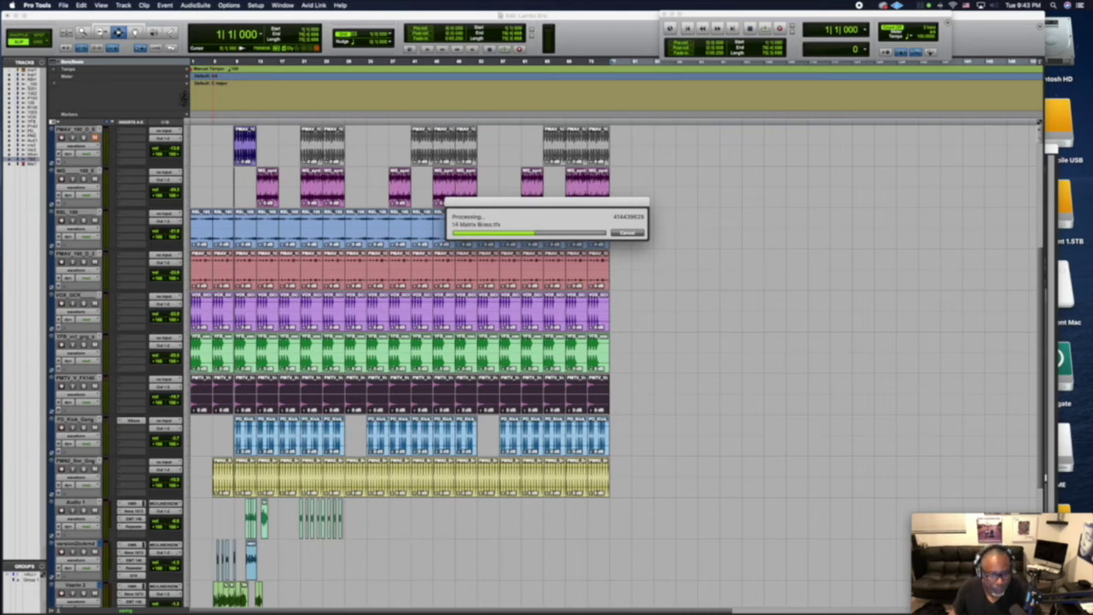
# In Finder, go to the Music folder and open PROTOOLS SESSIONS.
pyautogui.click(20, 595)
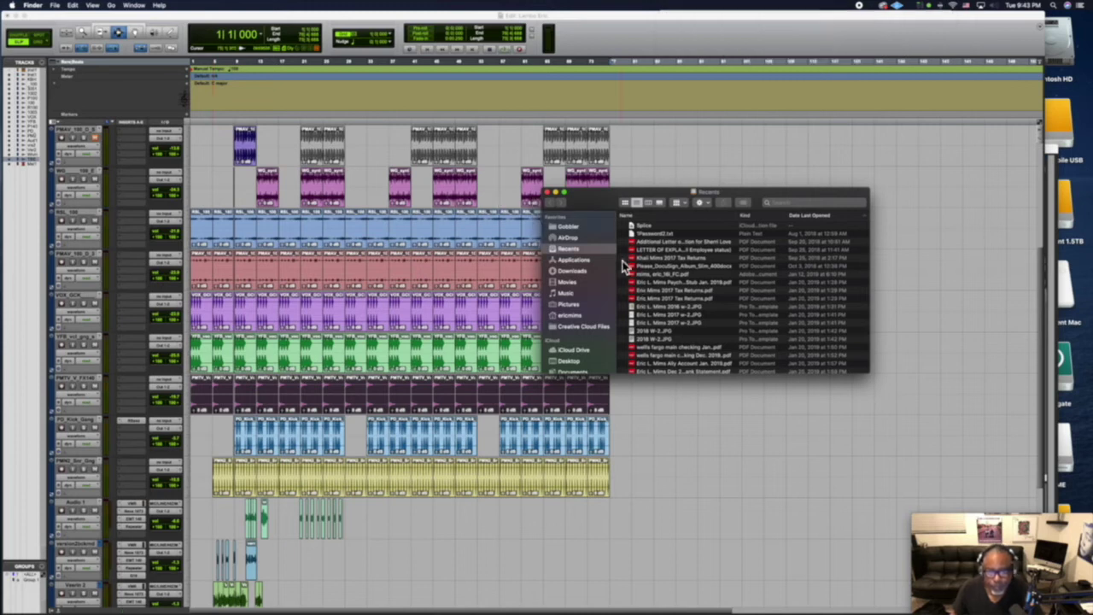
pyautogui.click(583, 296)
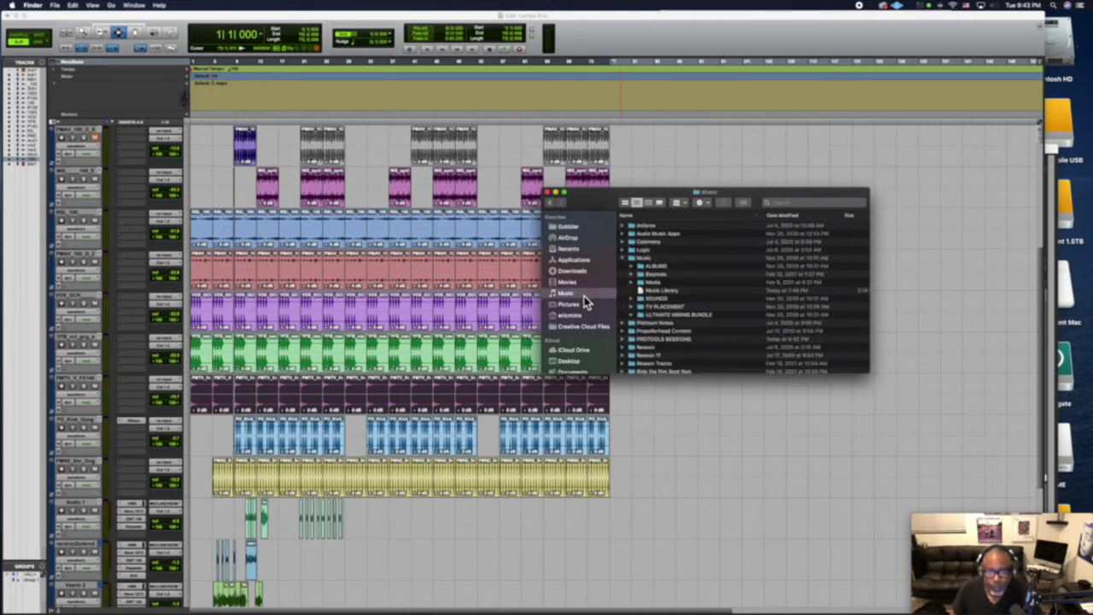
pyautogui.click(651, 341)
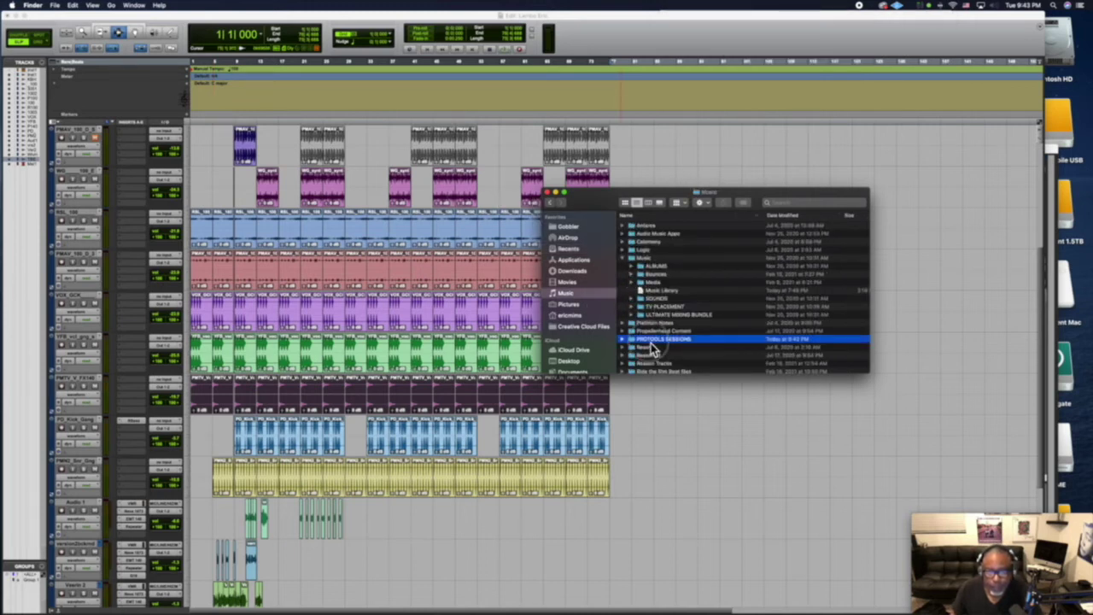
pyautogui.doubleClick(651, 341)
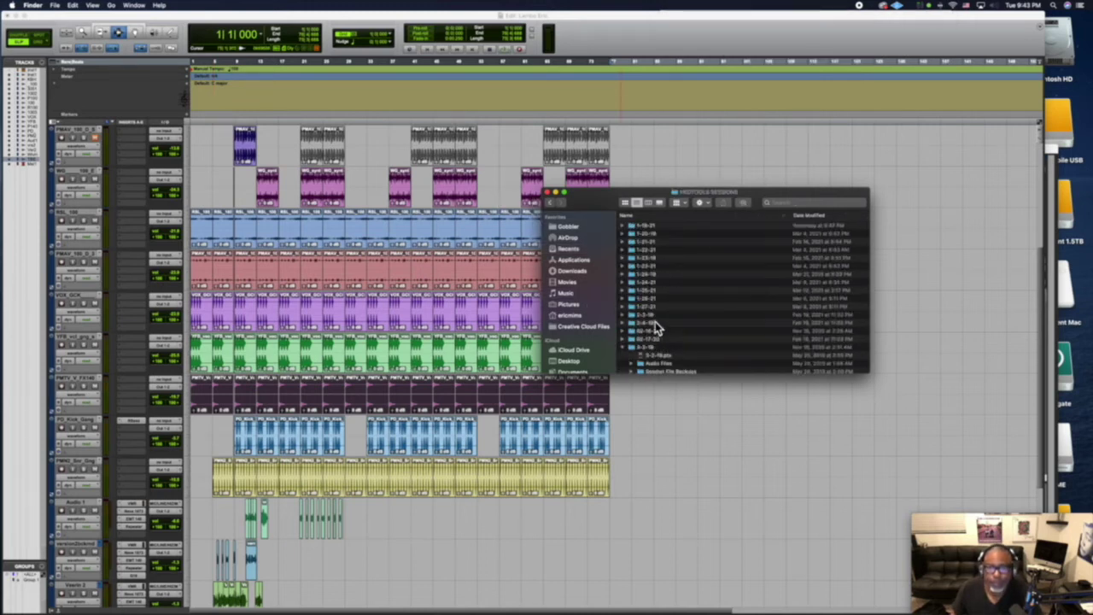
# Sort sessions newest first by Date Modified, collapse expanded folders, and select Copy of Lambo Eric.
pyautogui.click(809, 218)
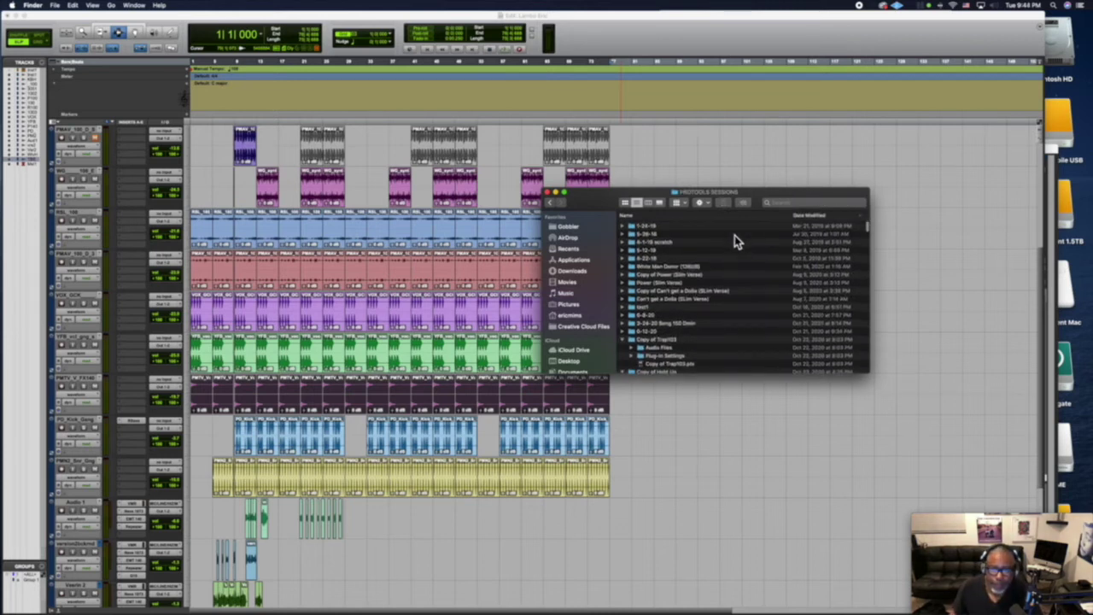
pyautogui.click(629, 339)
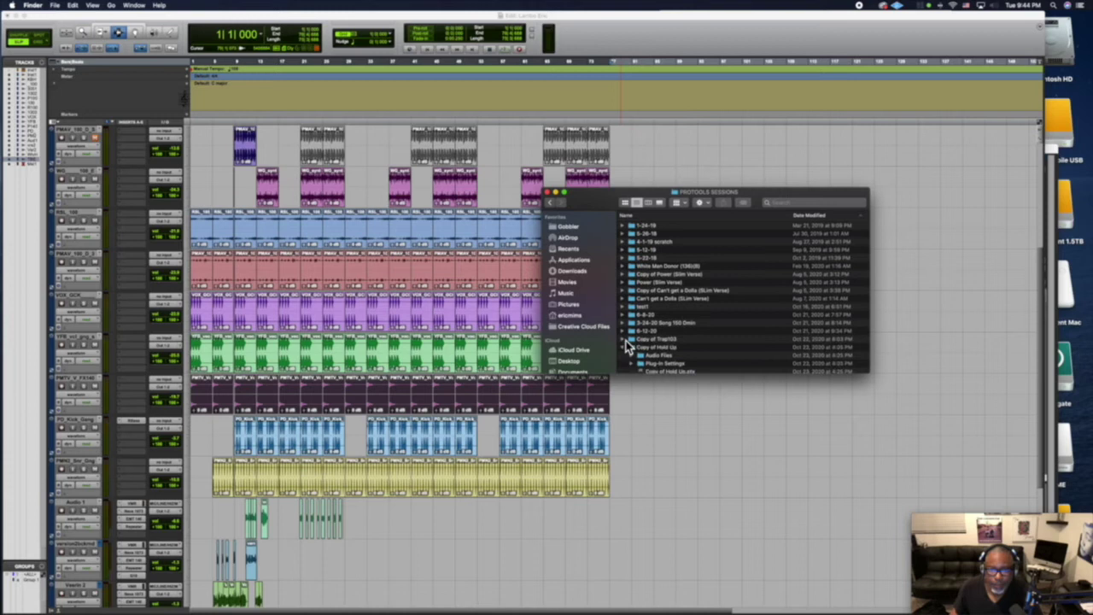
pyautogui.click(629, 348)
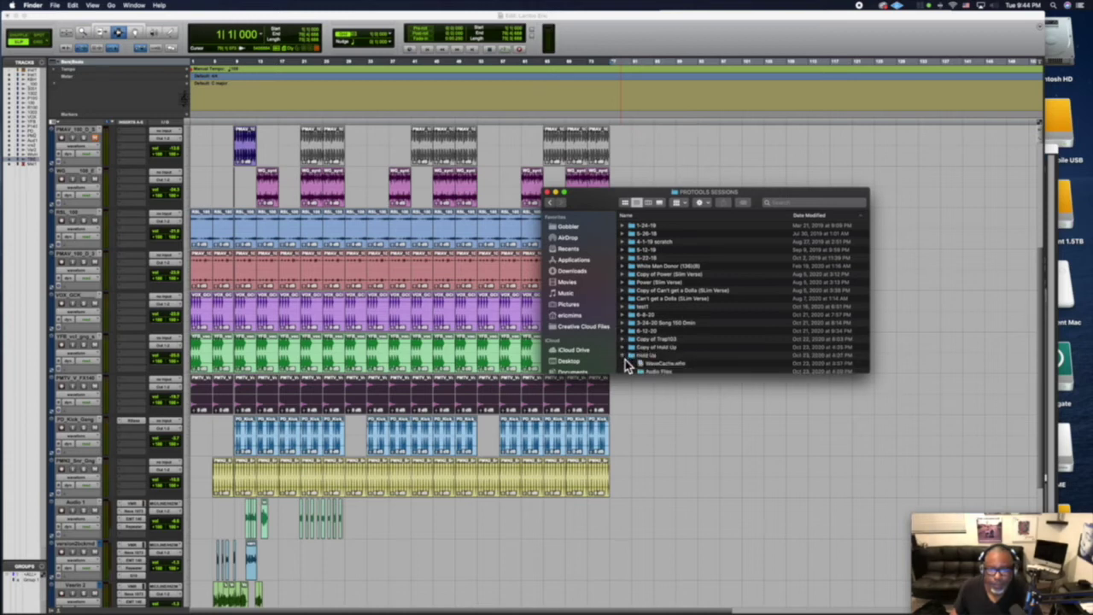
pyautogui.click(629, 356)
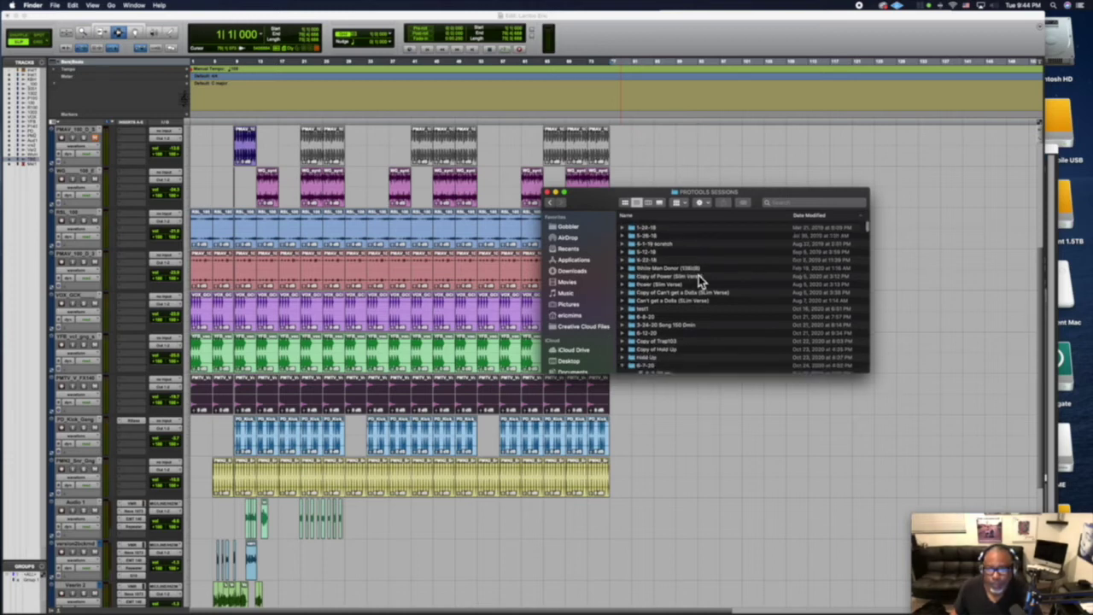
pyautogui.click(807, 218)
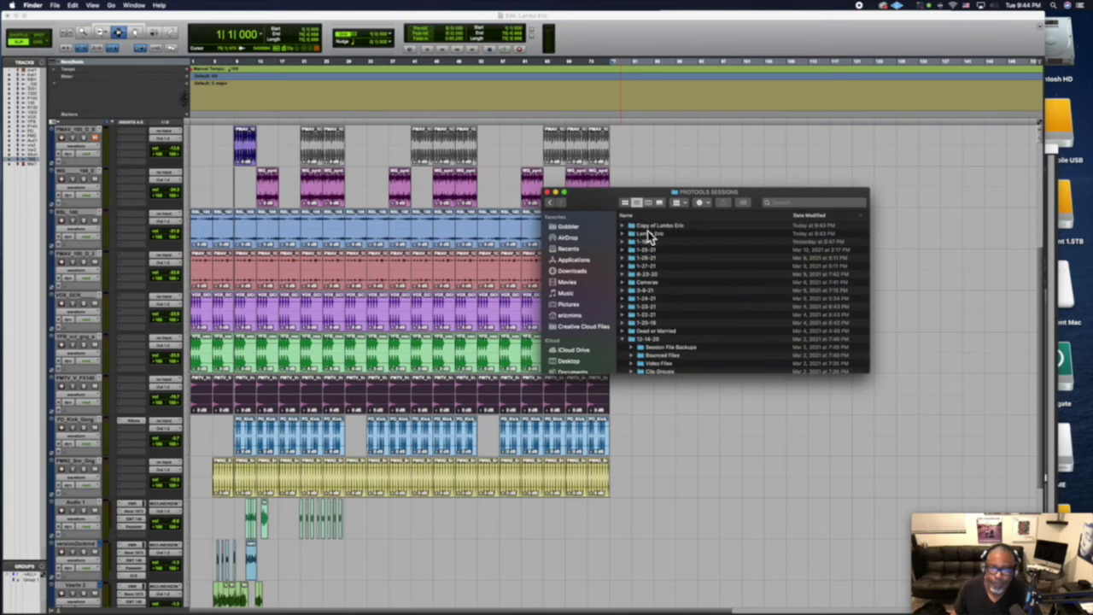
pyautogui.click(650, 226)
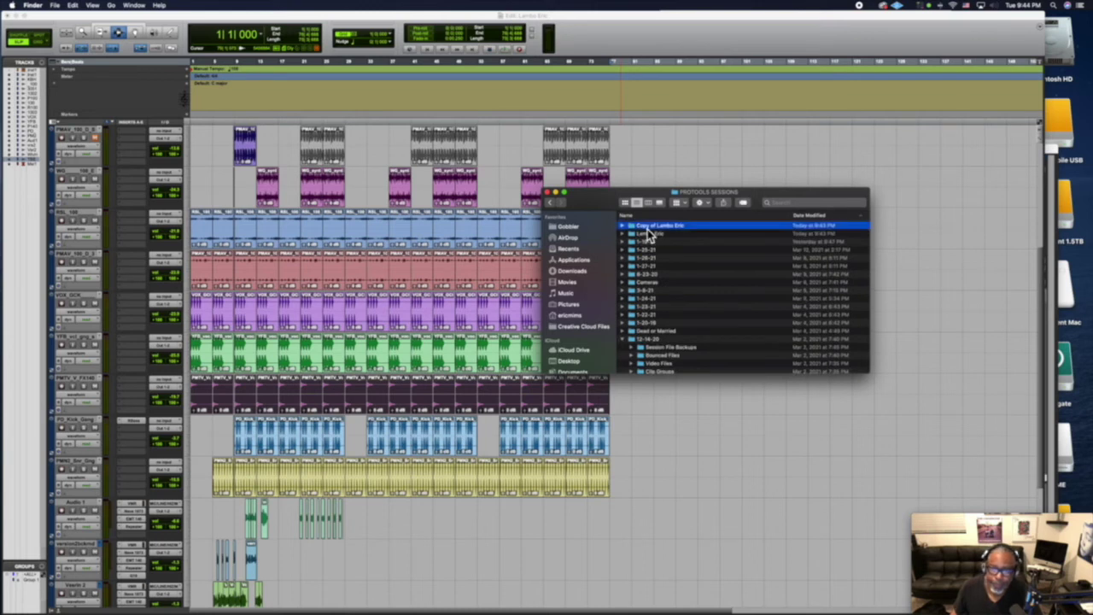
pyautogui.click(627, 339)
pyautogui.click(629, 347)
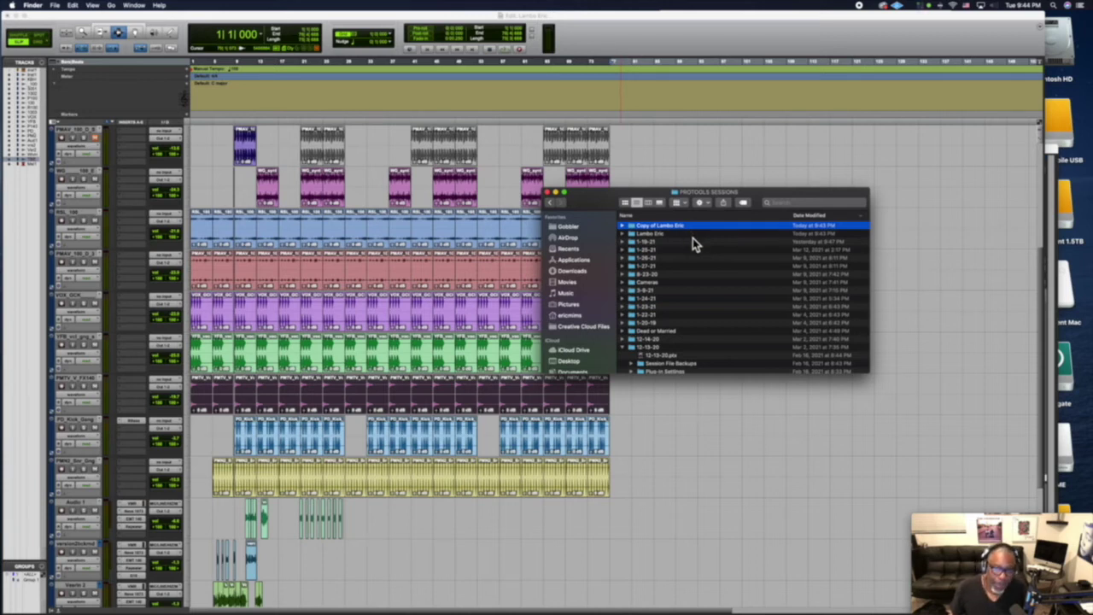
# Compress the Copy of Lambo Eric folder into Copy of Lambo Eric.zip from its context menu.
pyautogui.rightClick(639, 233)
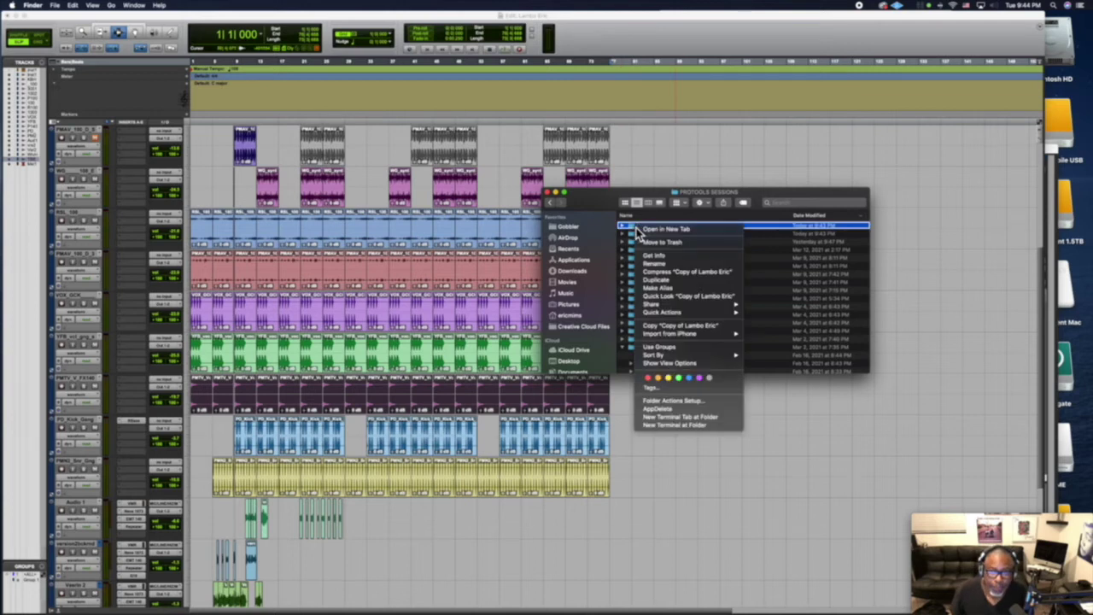
pyautogui.click(671, 273)
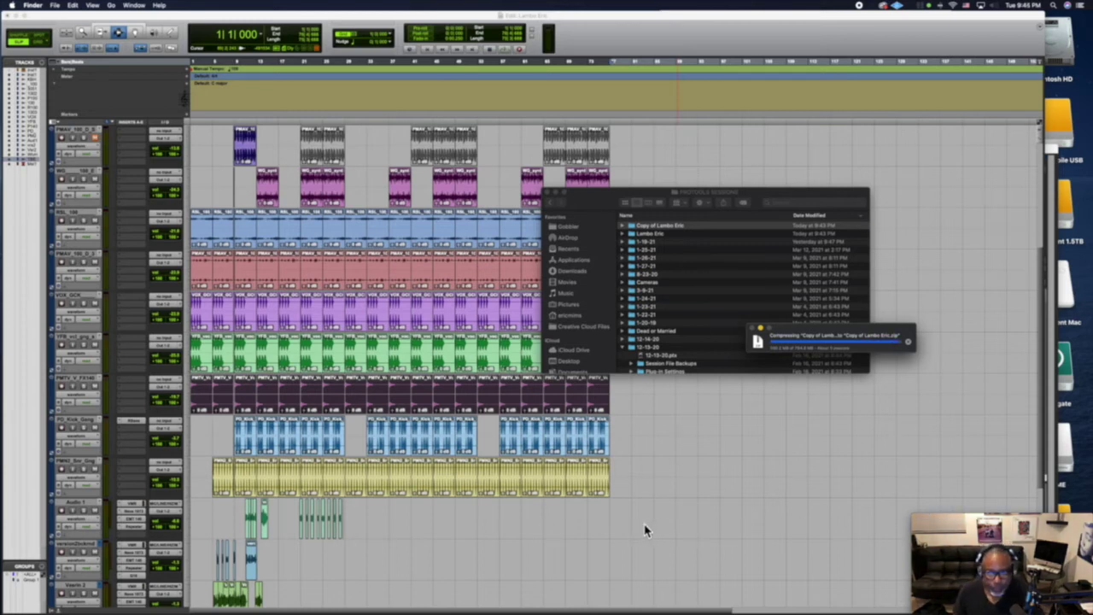
pyautogui.moveTo(467, 602)
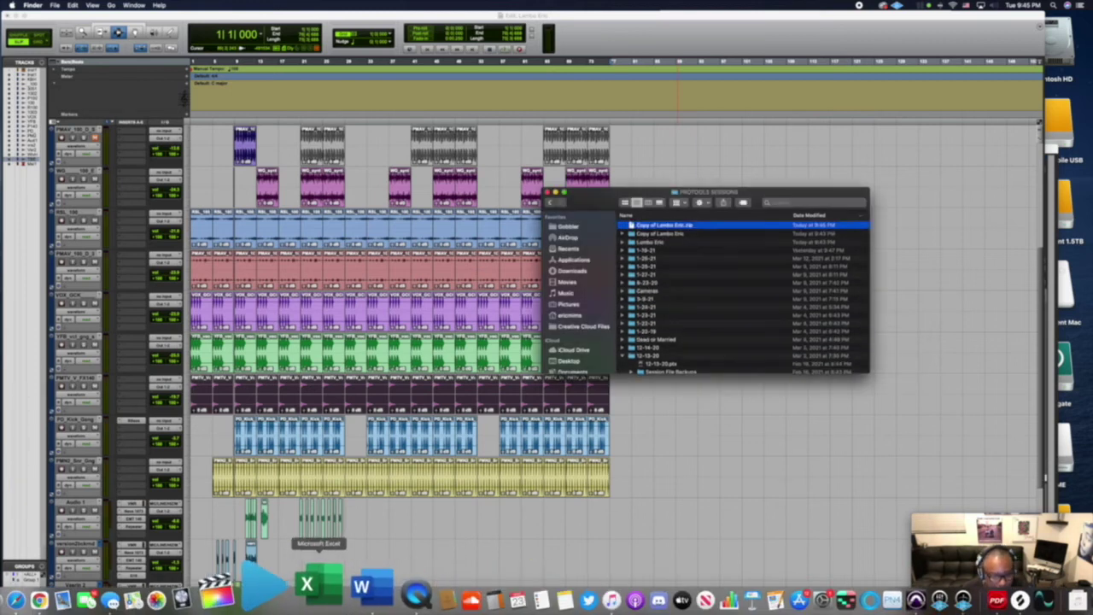
# Compose a Gmail message to the pasted recipient address with the subject 'pt session'.
pyautogui.click(86, 602)
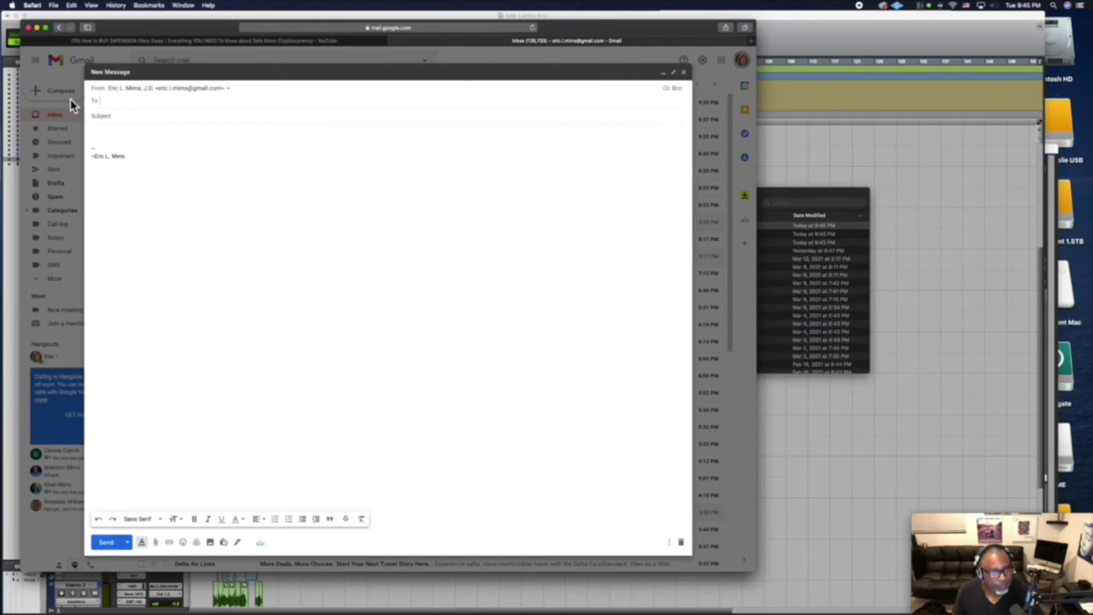
pyautogui.press('super+v')
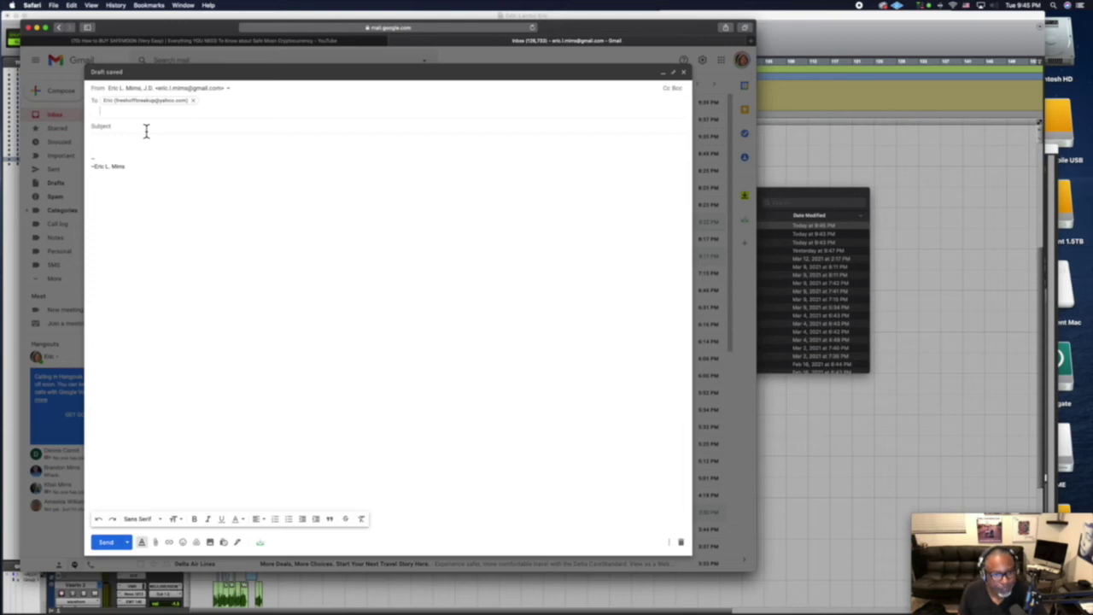
pyautogui.click(146, 128)
pyautogui.write('yt sweet')
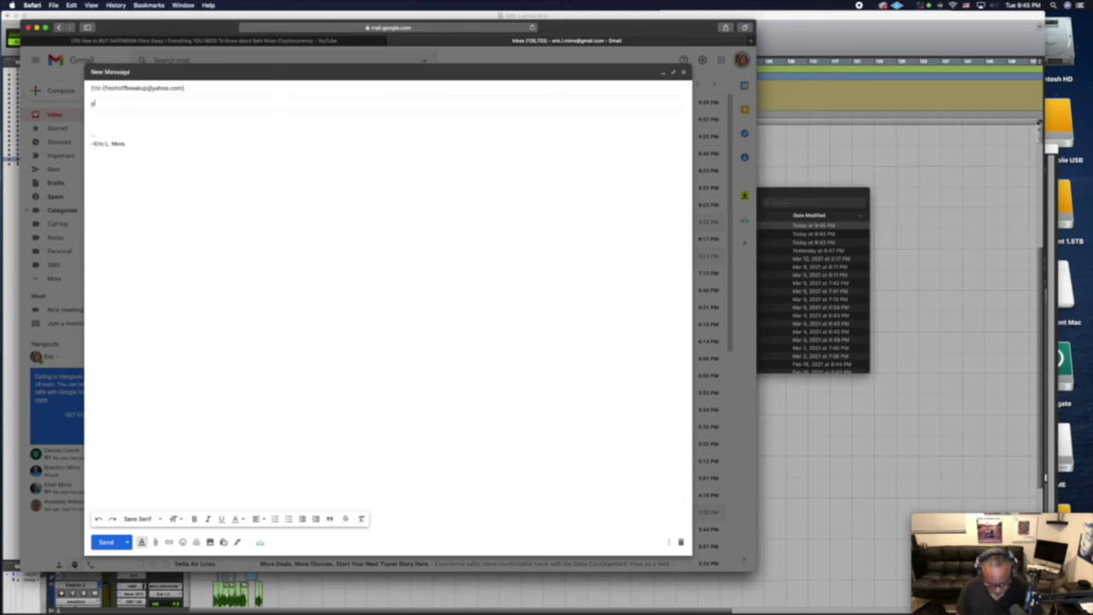
pyautogui.write('on')
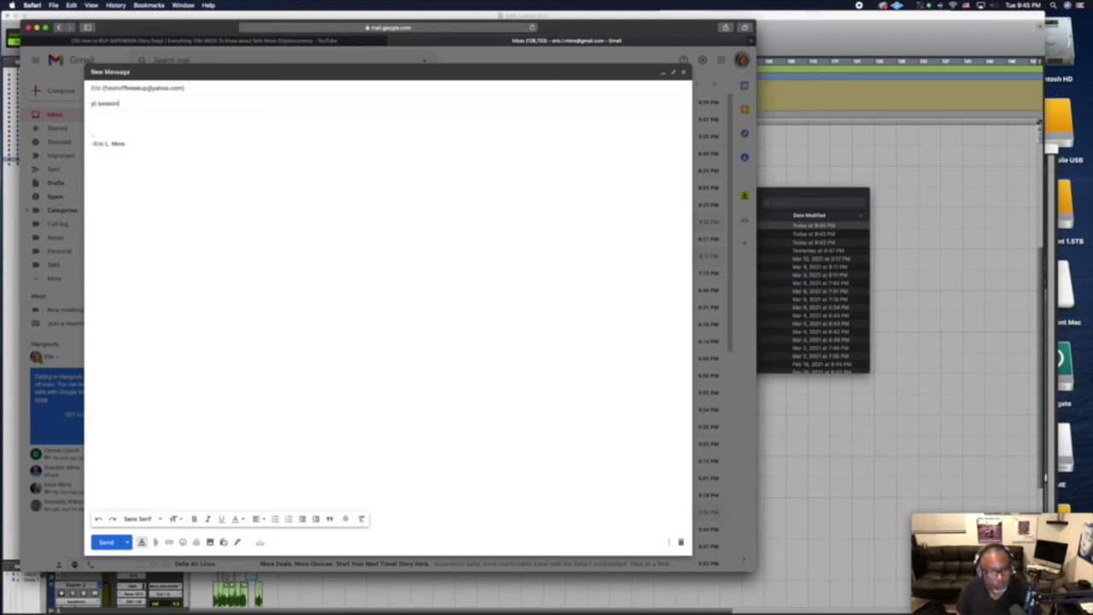
pyautogui.click(158, 546)
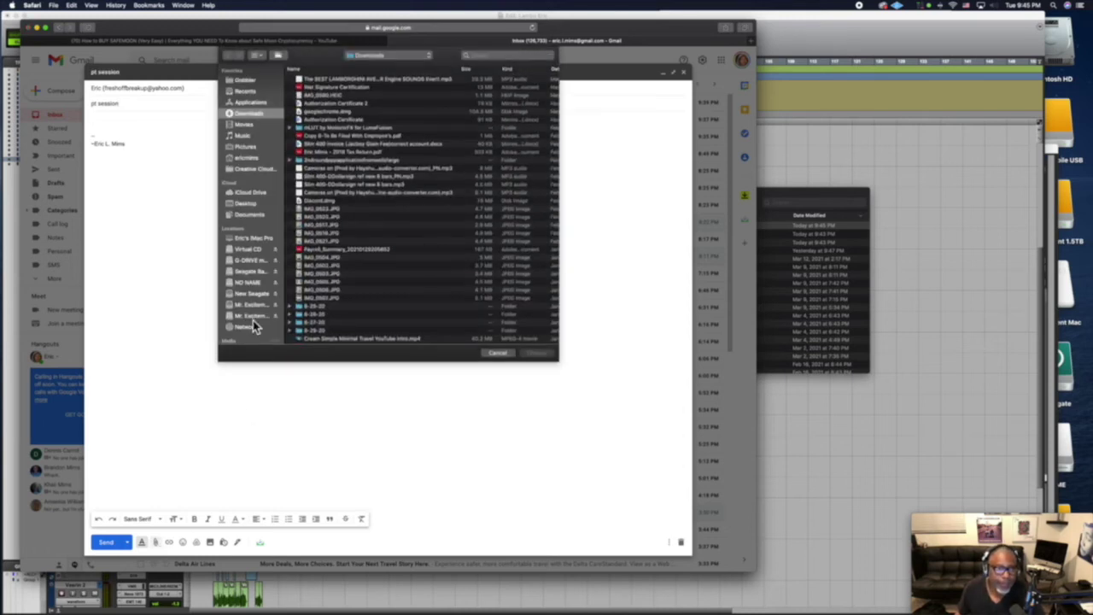
# Attach Copy of Lambo Eric.zip from Music > PROTOOLS SESSIONS to the draft.
pyautogui.click(248, 136)
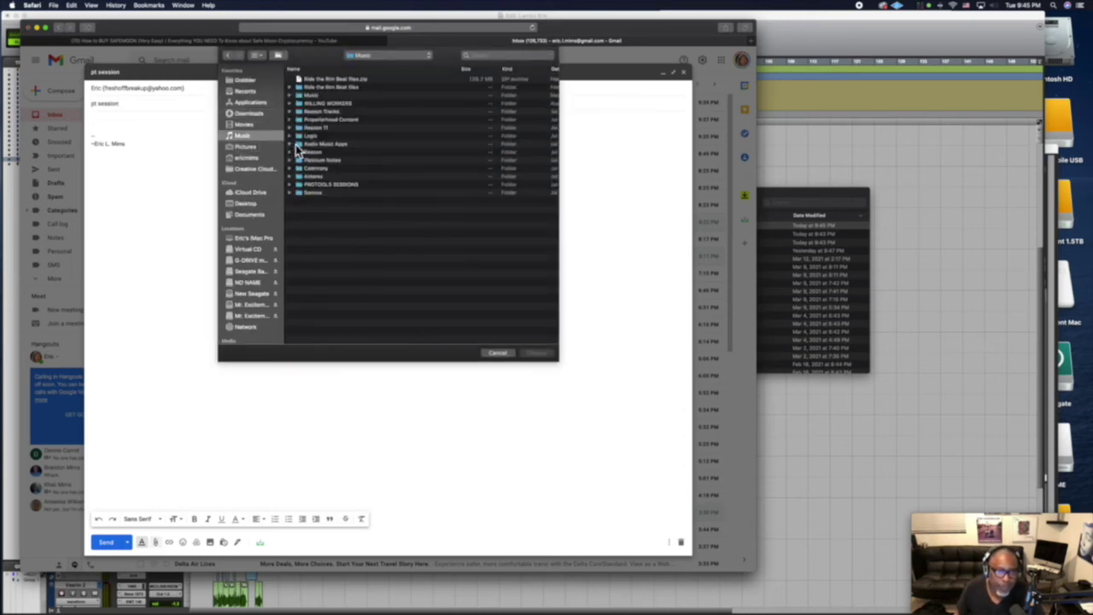
pyautogui.doubleClick(329, 185)
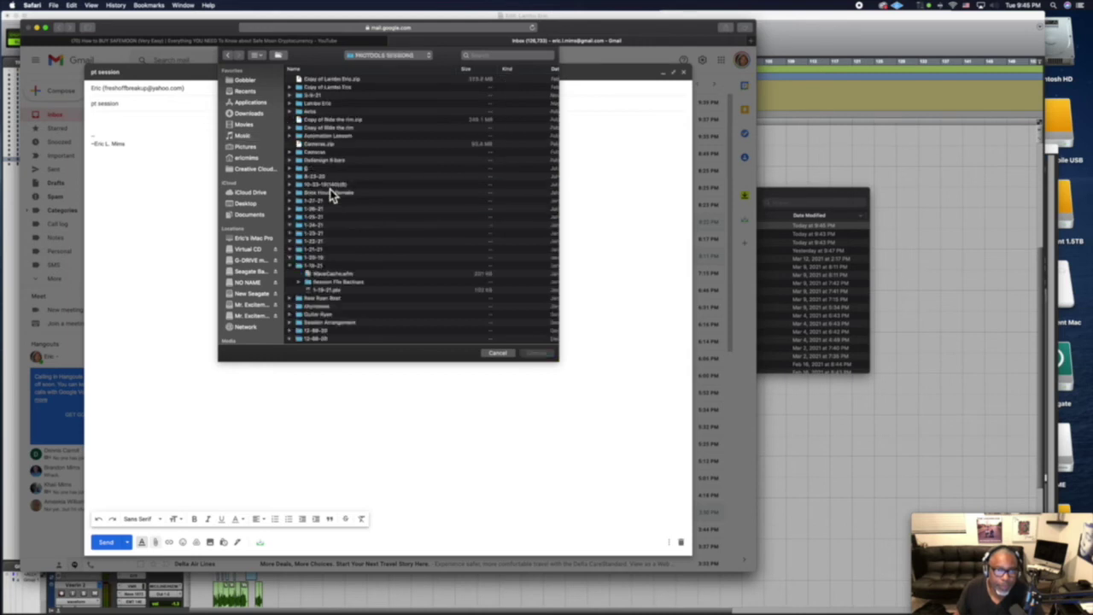
pyautogui.click(321, 82)
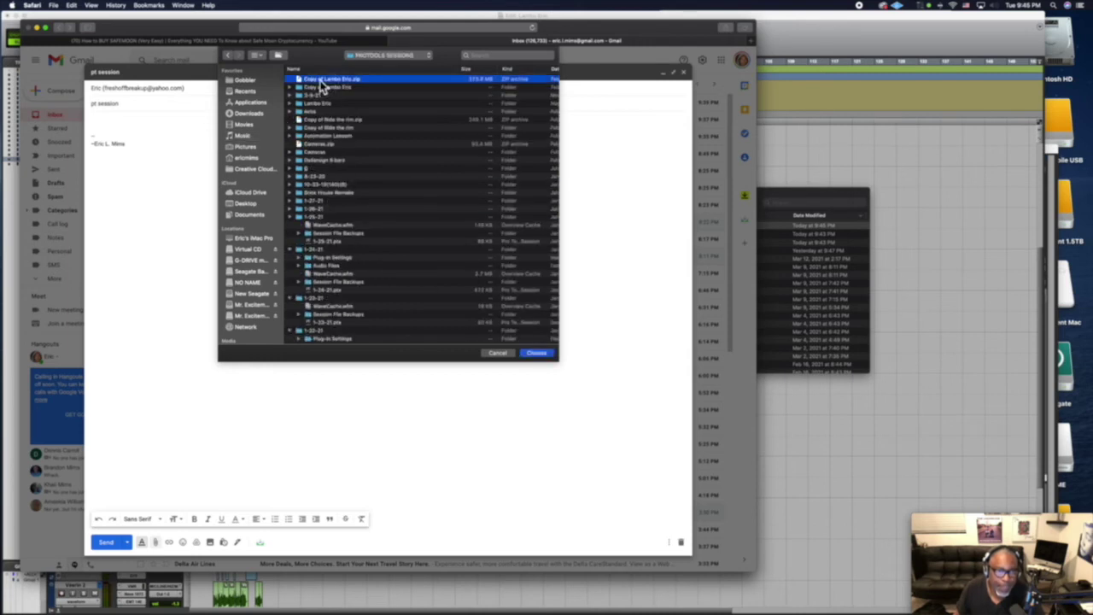
pyautogui.click(535, 354)
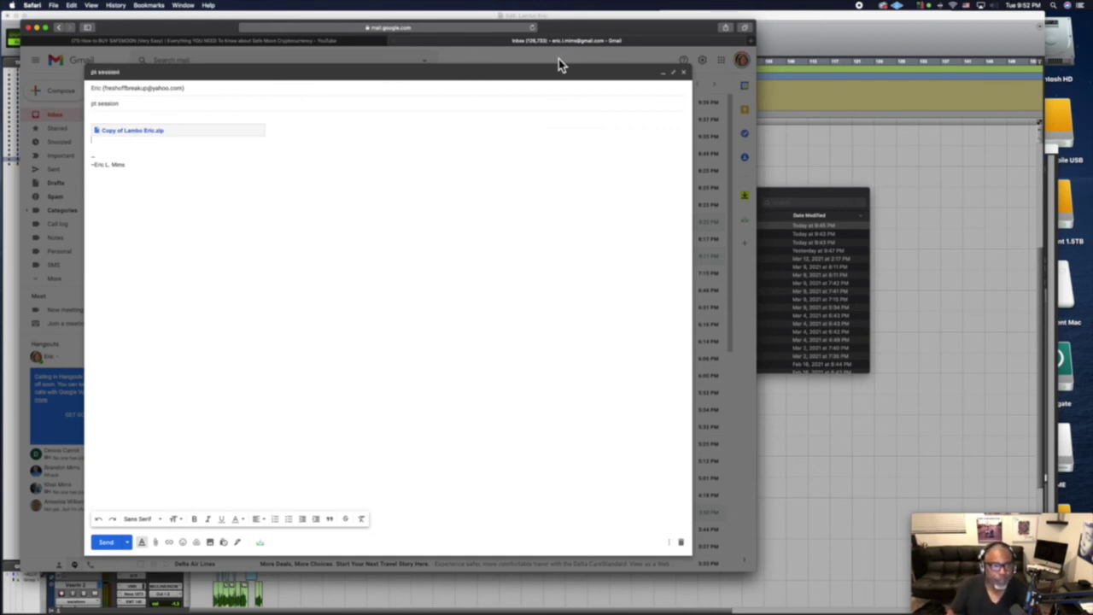
# Send the message and choose to turn on link sharing so anyone with the link can view the zip.
pyautogui.click(103, 543)
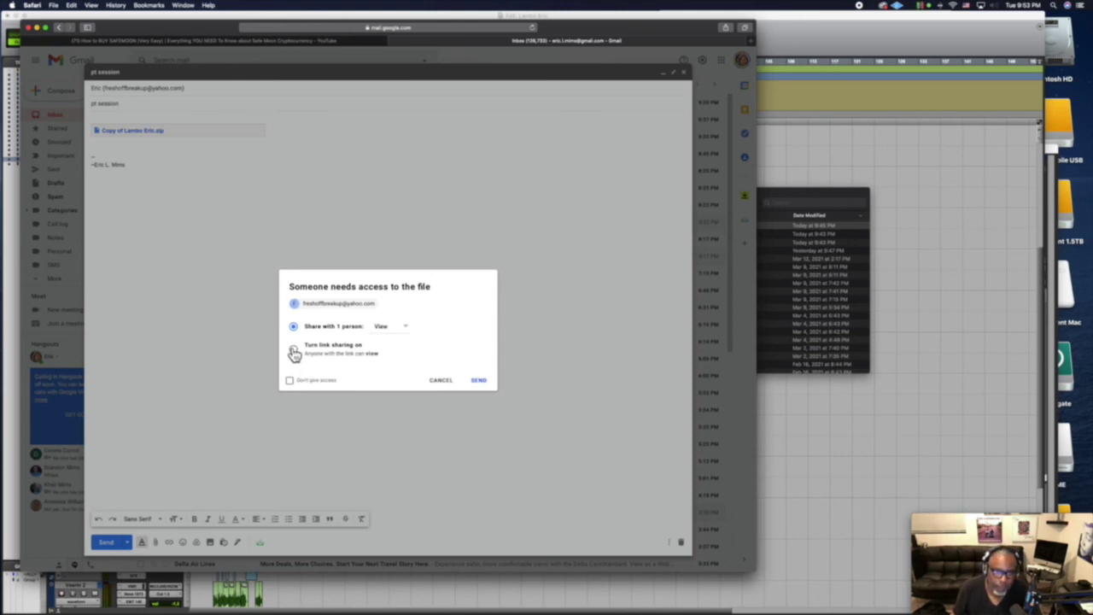
pyautogui.click(294, 351)
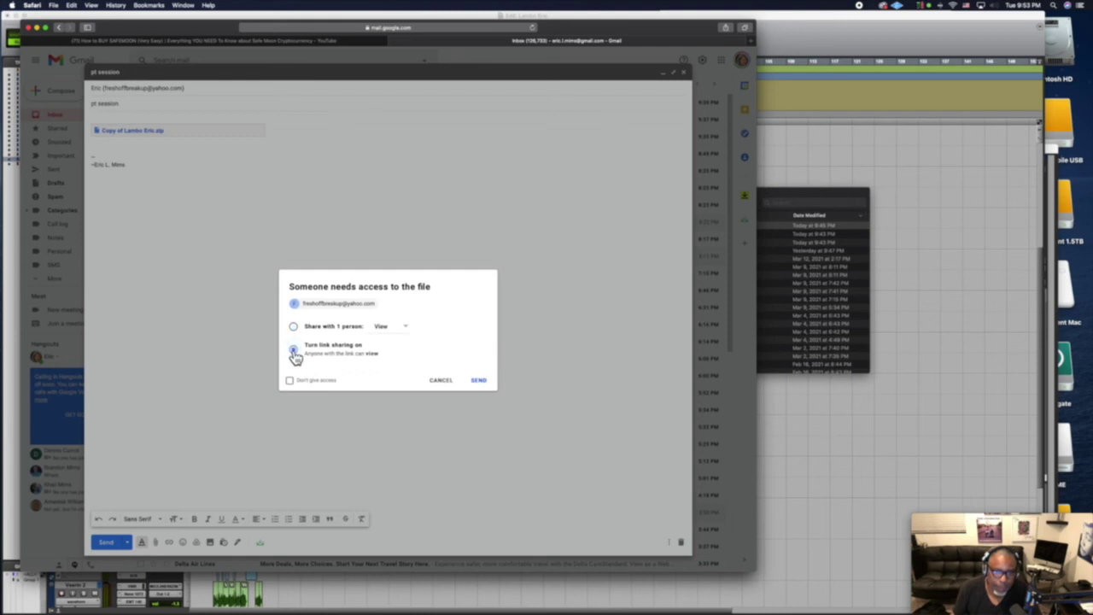